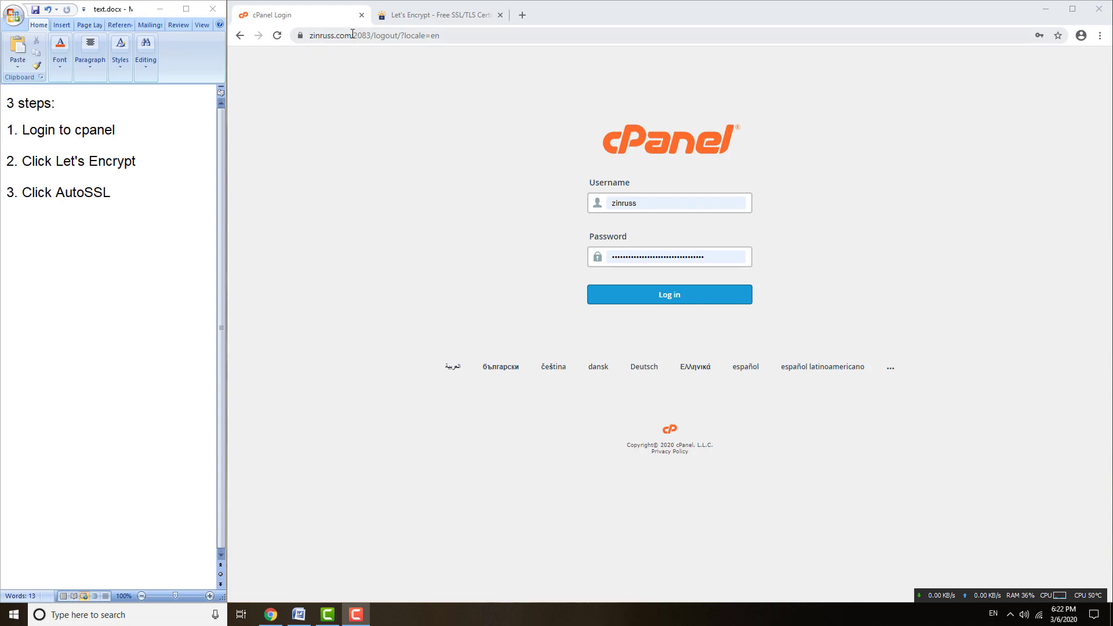
Change the site address to the /cpanel login URL and sign in to cPanel
{"action": "left_click_drag", "start_coordinate": [353, 33], "coordinate": [531, 33]}
{"action": "type", "text": "//zinruss.com/"}
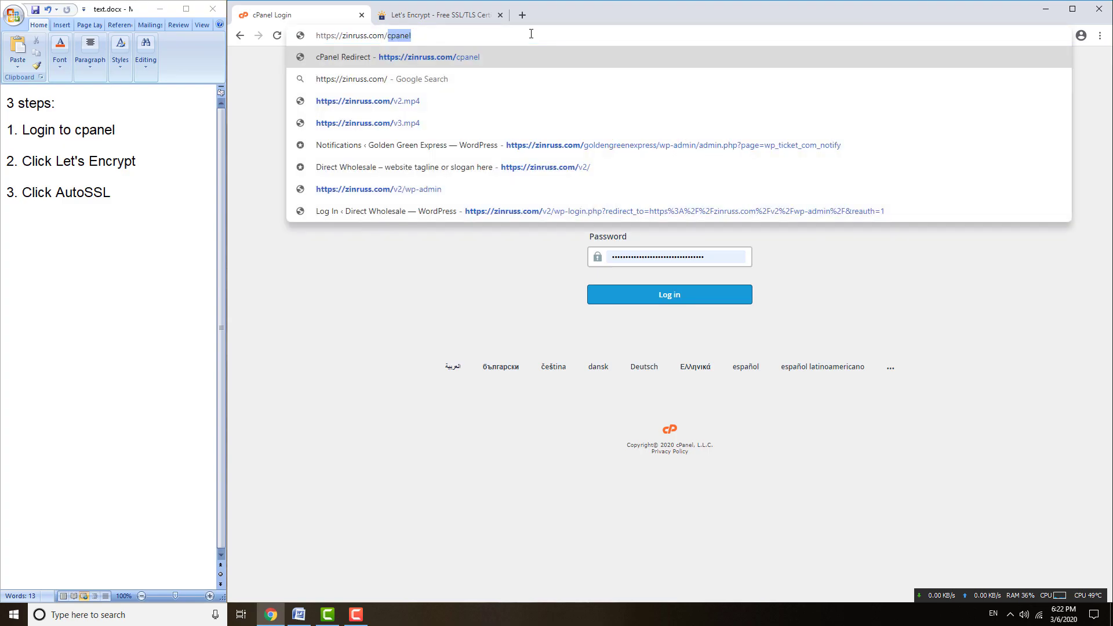
{"action": "type", "text": "cpanel"}
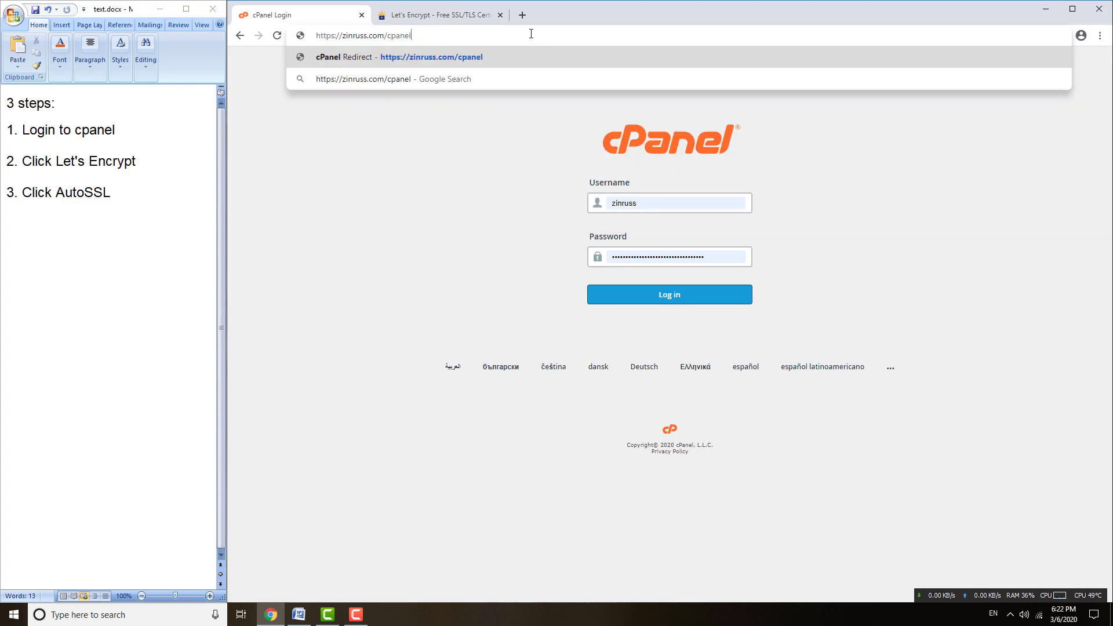
{"action": "key", "text": "Return"}
{"action": "left_click", "coordinate": [647, 300]}
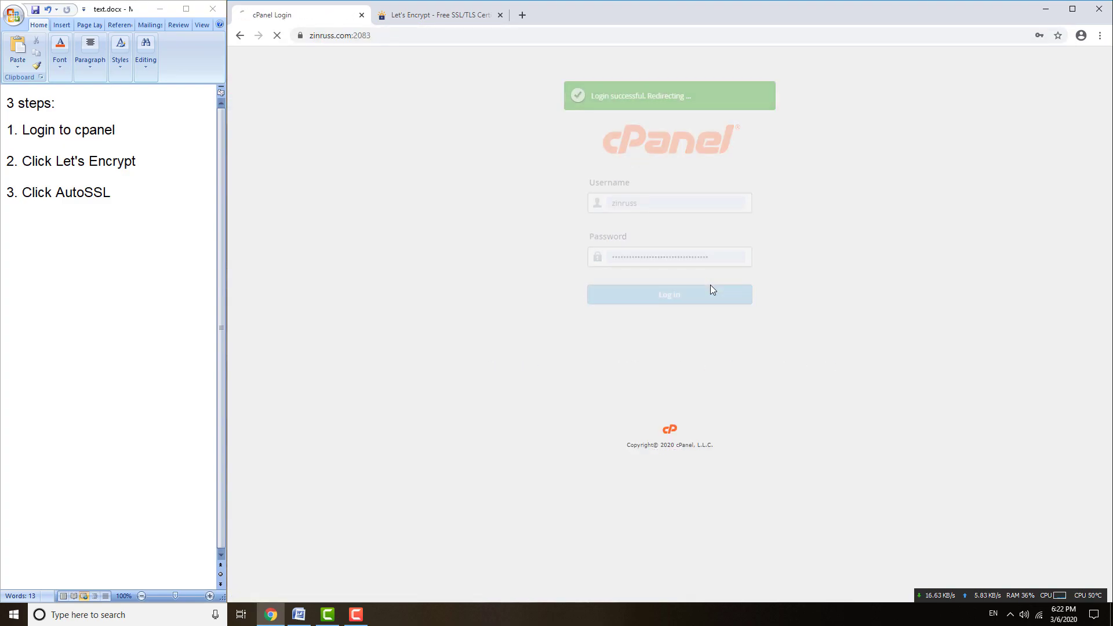
{"action": "left_click_drag", "start_coordinate": [1102, 123], "coordinate": [1108, 374]}
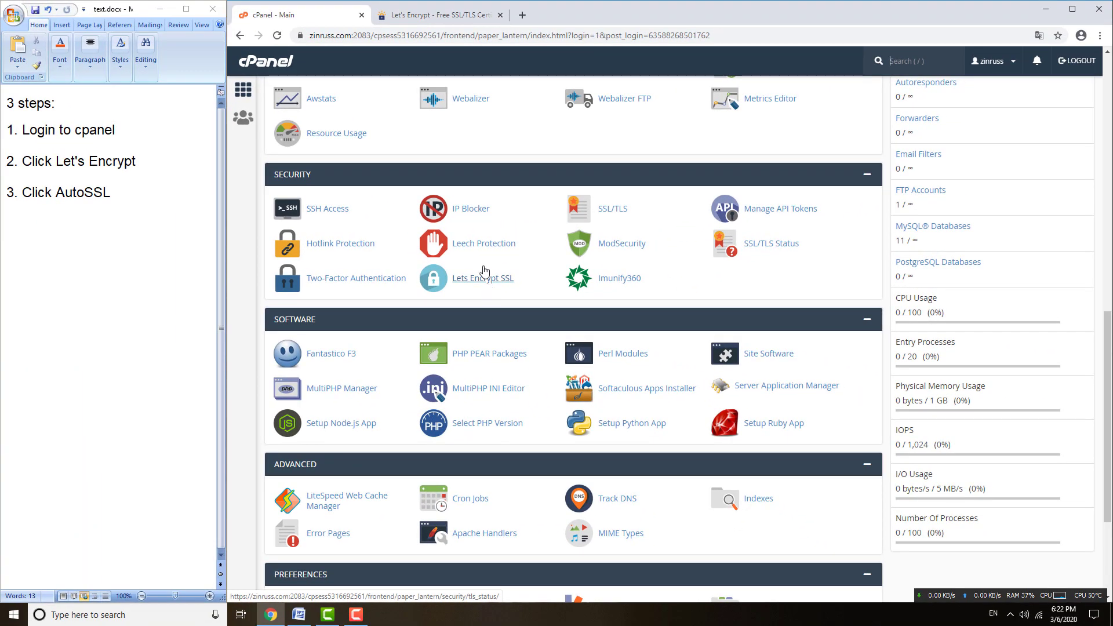
Switch to the Let's Encrypt site and highlight its '190 million' websites figure
{"action": "left_click", "coordinate": [437, 17]}
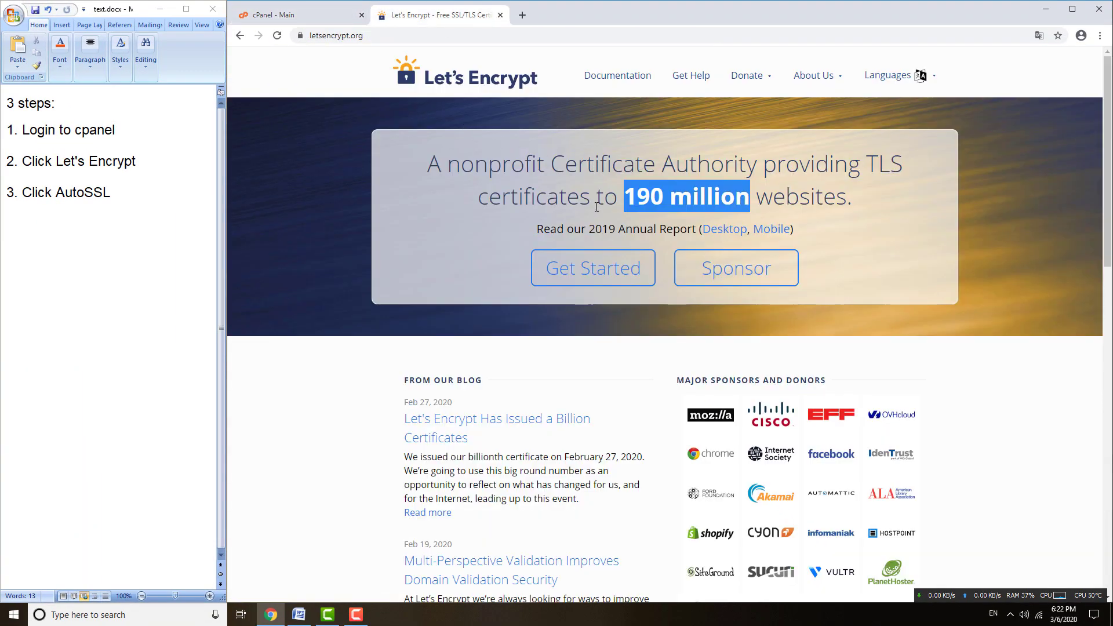
{"action": "left_click_drag", "start_coordinate": [623, 197], "coordinate": [753, 199]}
Switch back to the cPanel - Main browser tab
{"action": "left_click", "coordinate": [284, 18]}
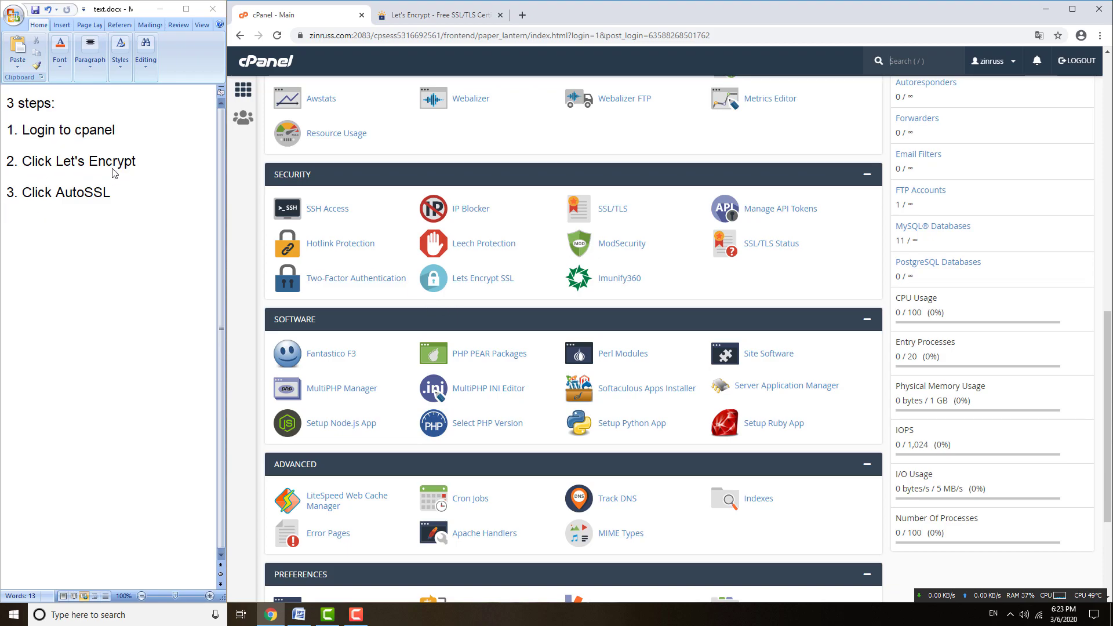
Open the SSL/TLS status overview listing all eight AutoSSL-validated domains
{"action": "left_click", "coordinate": [479, 279]}
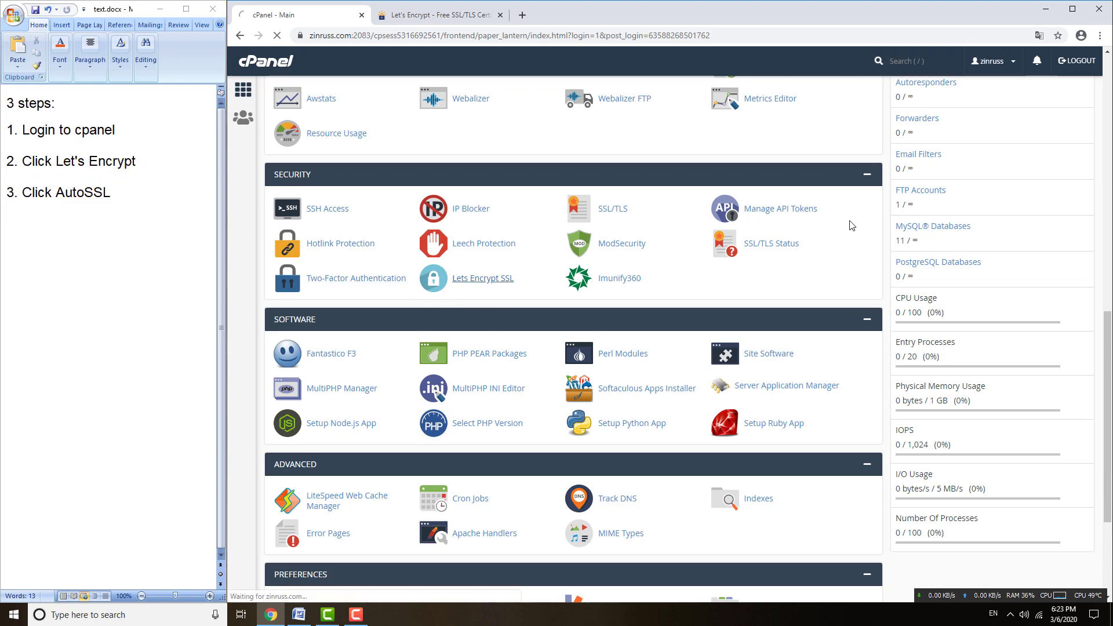
{"action": "scroll", "coordinate": [780, 260], "scroll_direction": "down", "scroll_amount": 2}
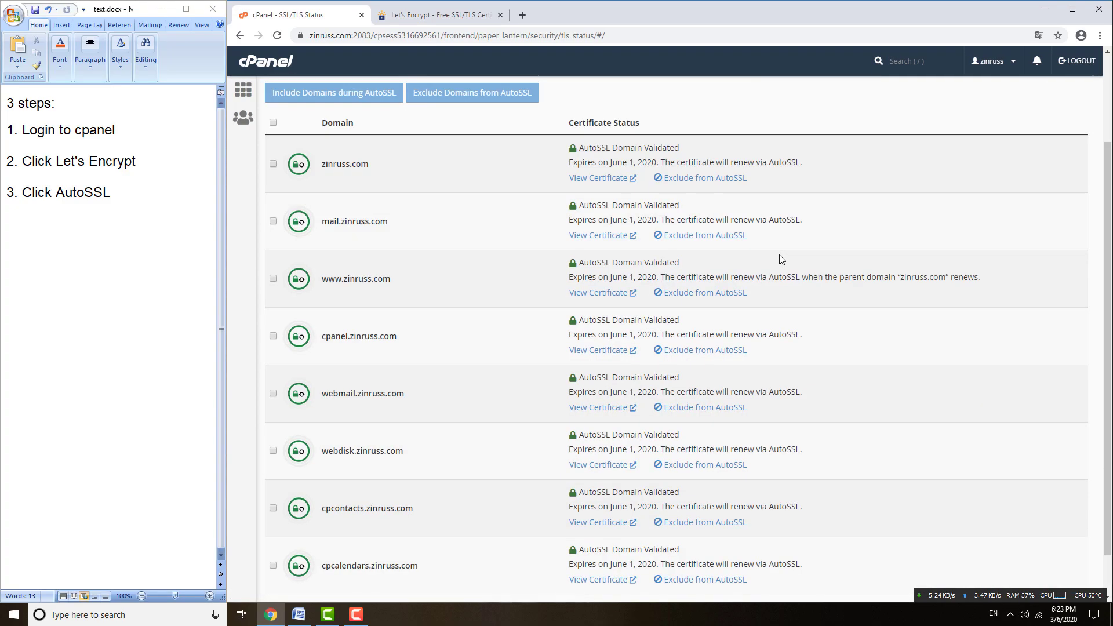
{"action": "scroll", "coordinate": [779, 257], "scroll_direction": "up", "scroll_amount": 2}
{"action": "scroll", "coordinate": [766, 265], "scroll_direction": "down", "scroll_amount": 2}
{"action": "scroll", "coordinate": [415, 352], "scroll_direction": "up", "scroll_amount": 2}
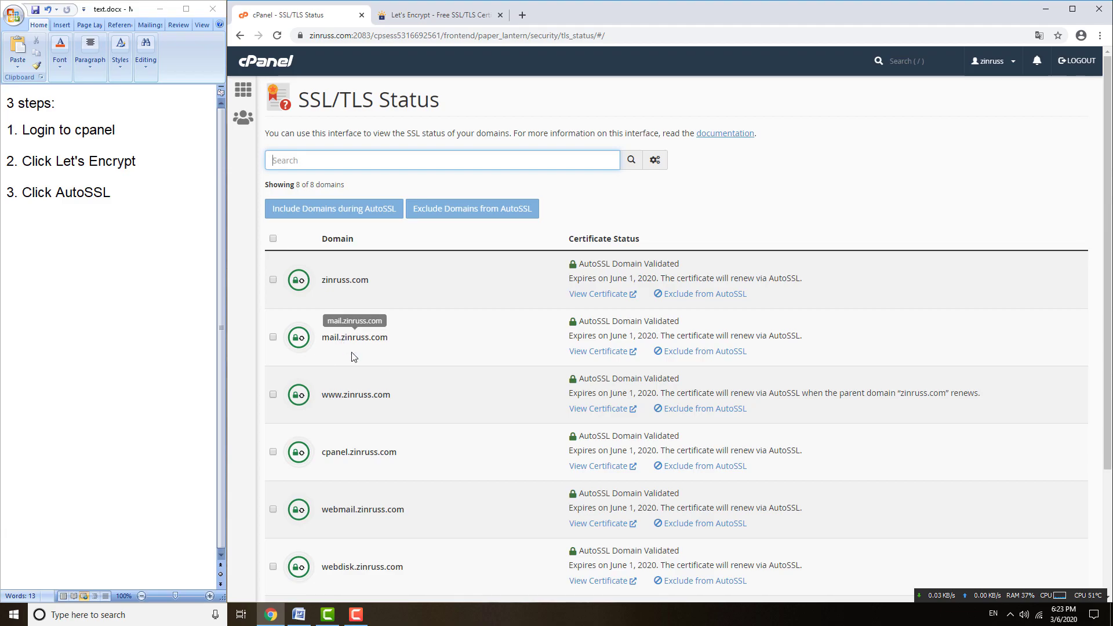
{"action": "scroll", "coordinate": [364, 412], "scroll_direction": "down", "scroll_amount": 2}
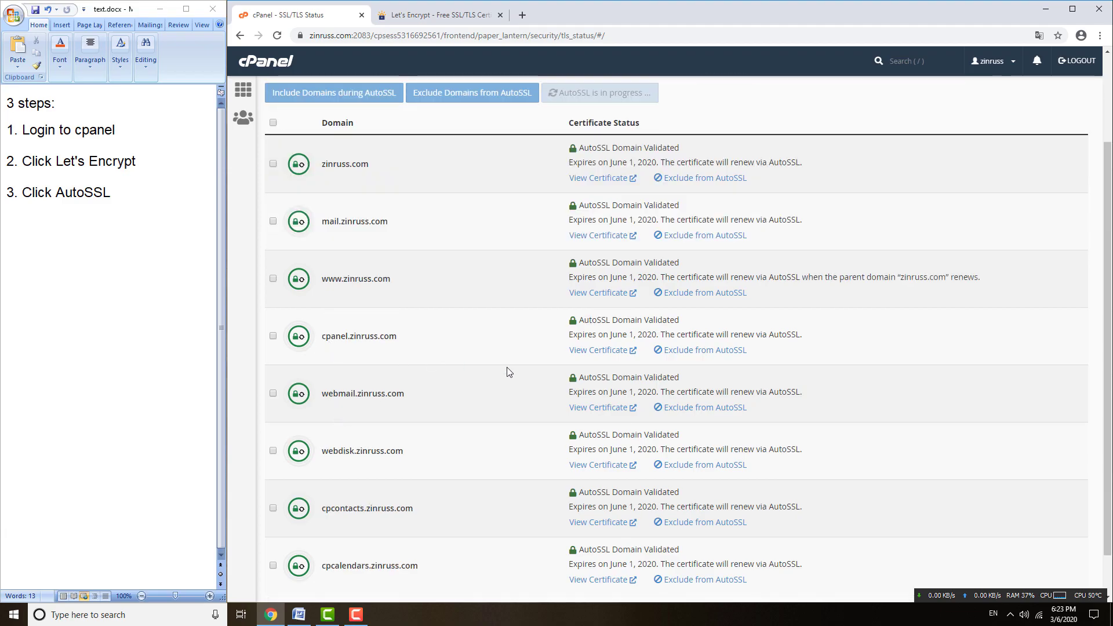
{"action": "scroll", "coordinate": [564, 355], "scroll_direction": "up", "scroll_amount": 2}
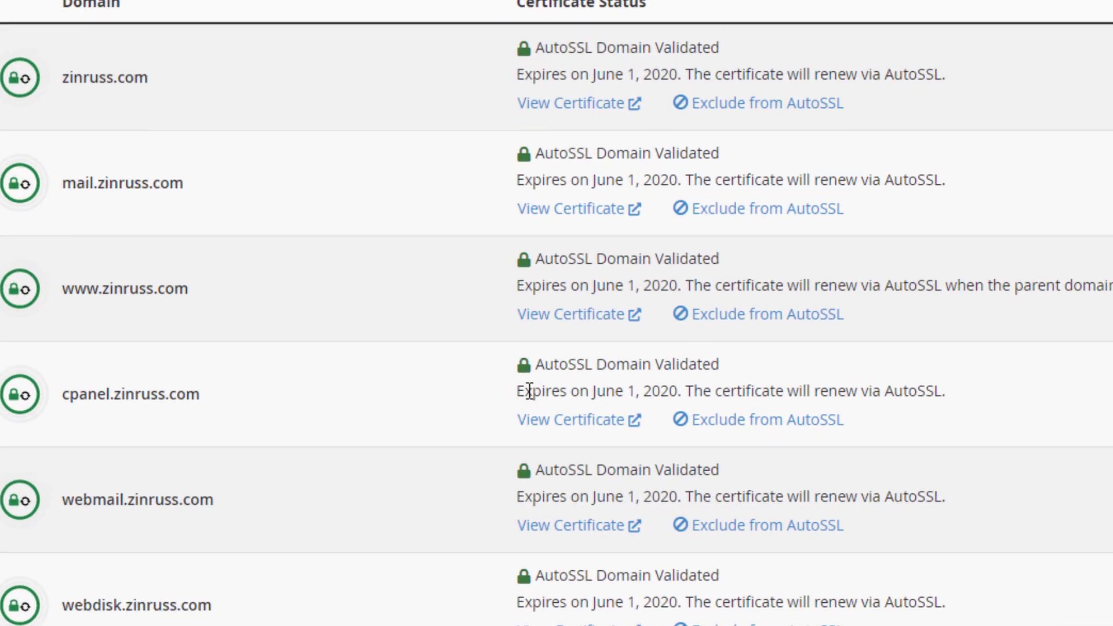
{"action": "mouse_move", "coordinate": [508, 379]}
{"action": "left_mouse_down"}
{"action": "mouse_move", "coordinate": [709, 380]}
{"action": "mouse_move", "coordinate": [614, 407]}
{"action": "left_mouse_up"}
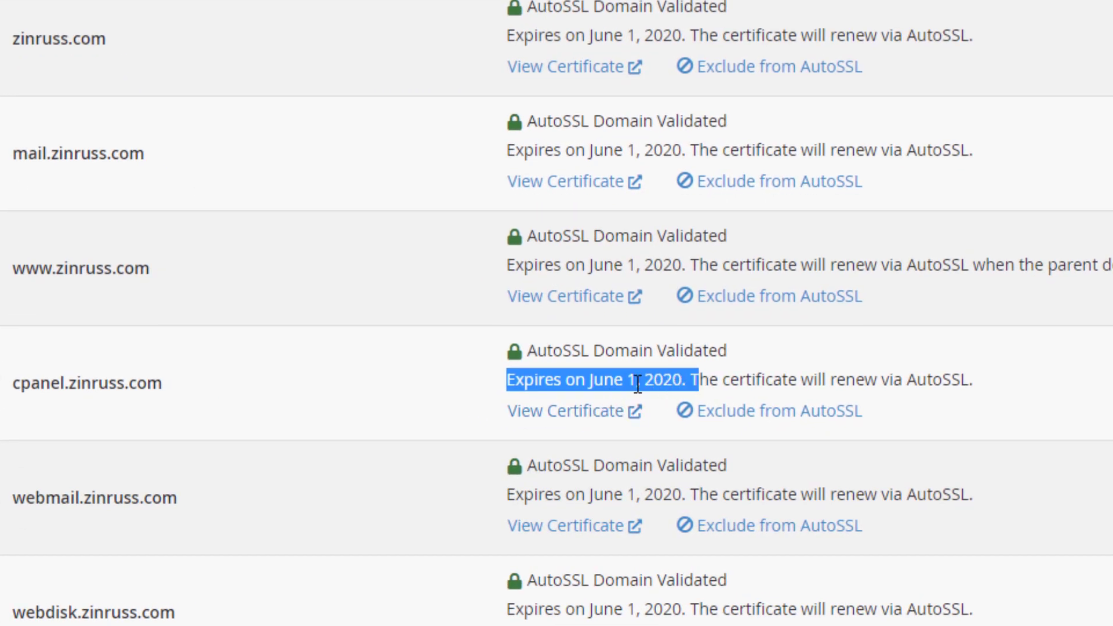
{"action": "left_click", "coordinate": [657, 381]}
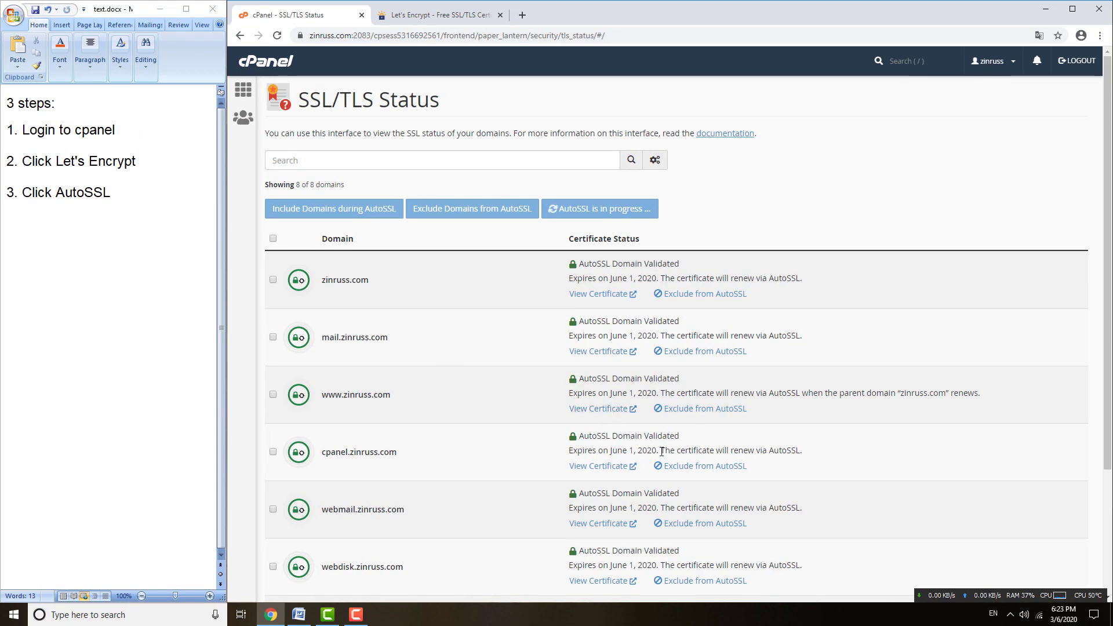
{"action": "left_click_drag", "start_coordinate": [661, 451], "coordinate": [805, 451]}
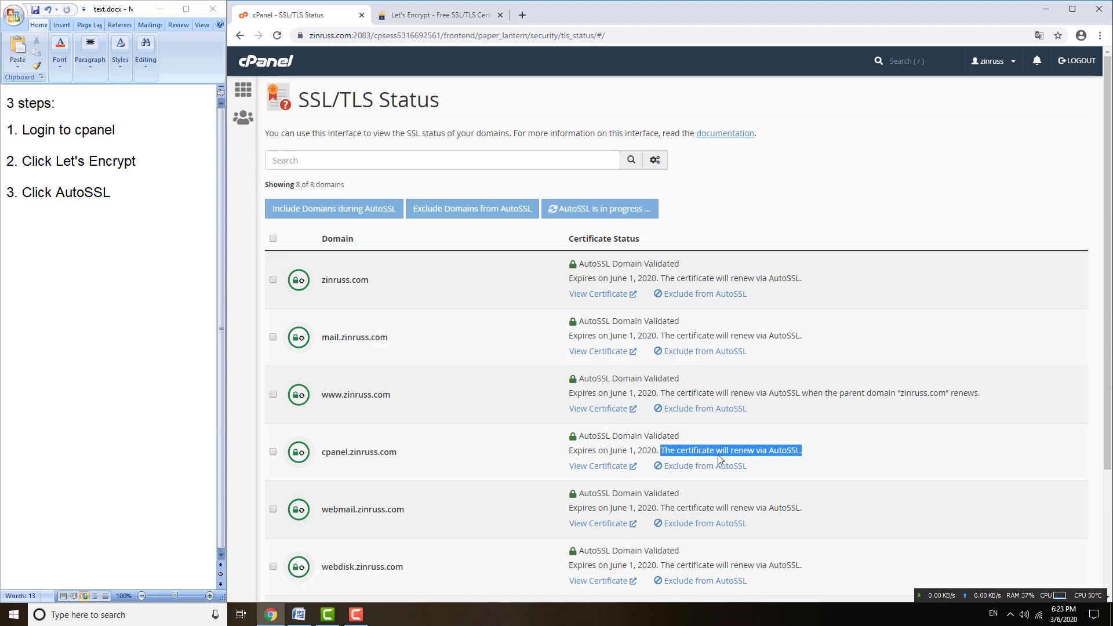
{"action": "scroll", "coordinate": [739, 412], "scroll_direction": "down", "scroll_amount": 1}
{"action": "scroll", "coordinate": [741, 401], "scroll_direction": "up", "scroll_amount": 1}
{"action": "scroll", "coordinate": [707, 293], "scroll_direction": "down", "scroll_amount": 2}
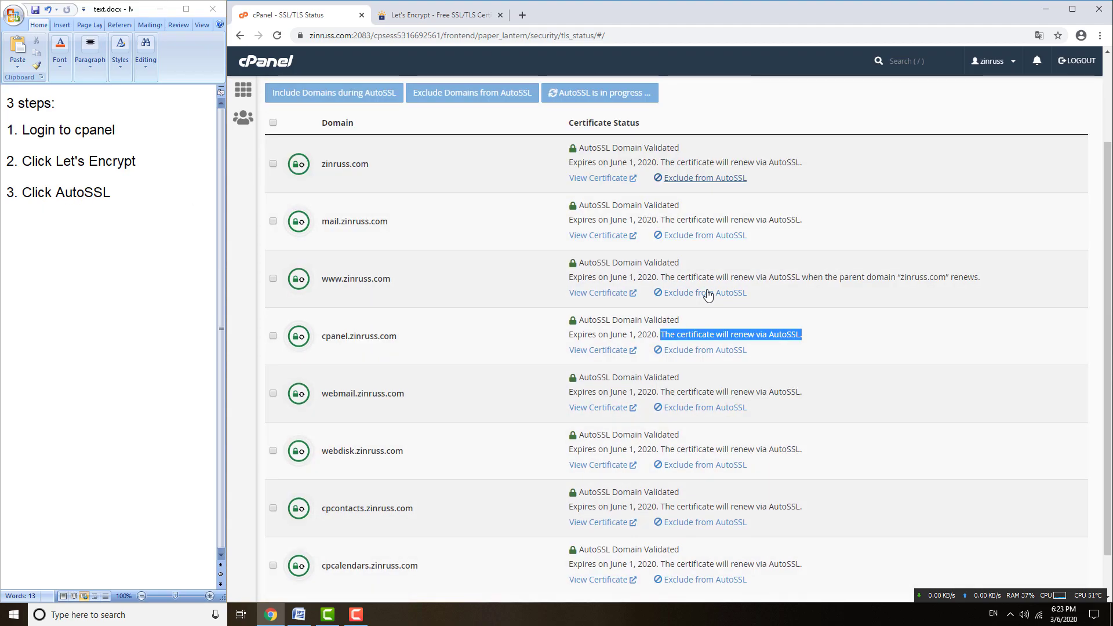
{"action": "scroll", "coordinate": [706, 294], "scroll_direction": "up", "scroll_amount": 2}
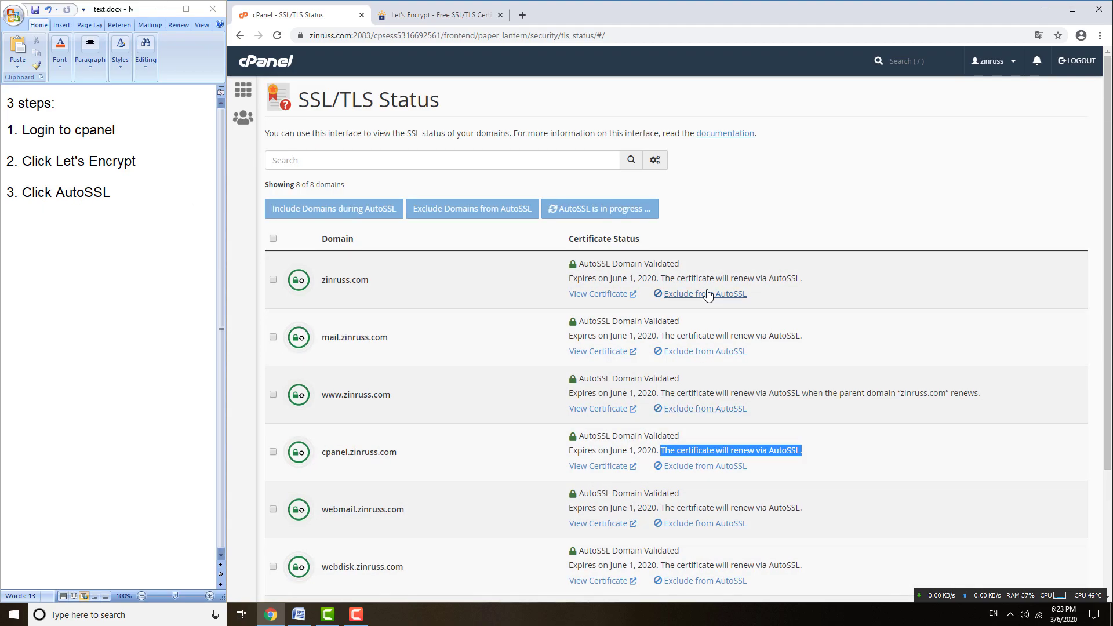